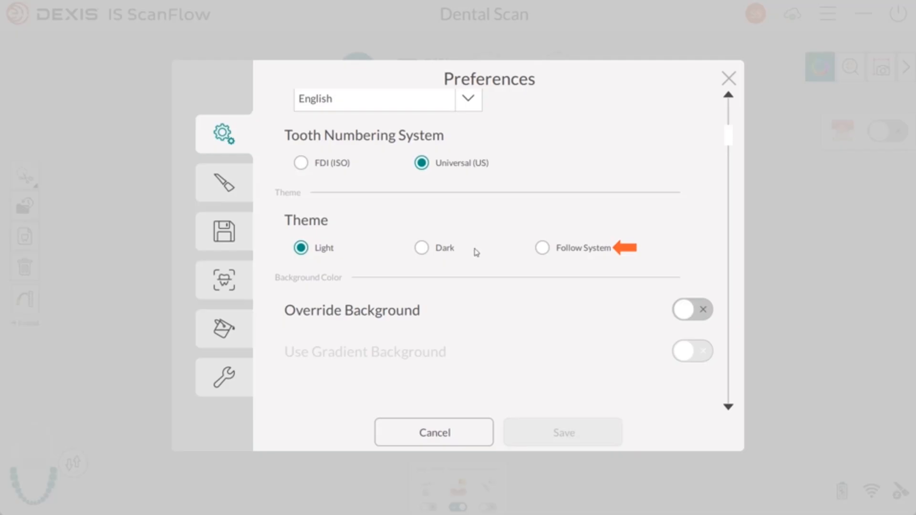
# Enable Override Background and choose black as the background color
pyautogui.click(703, 312)
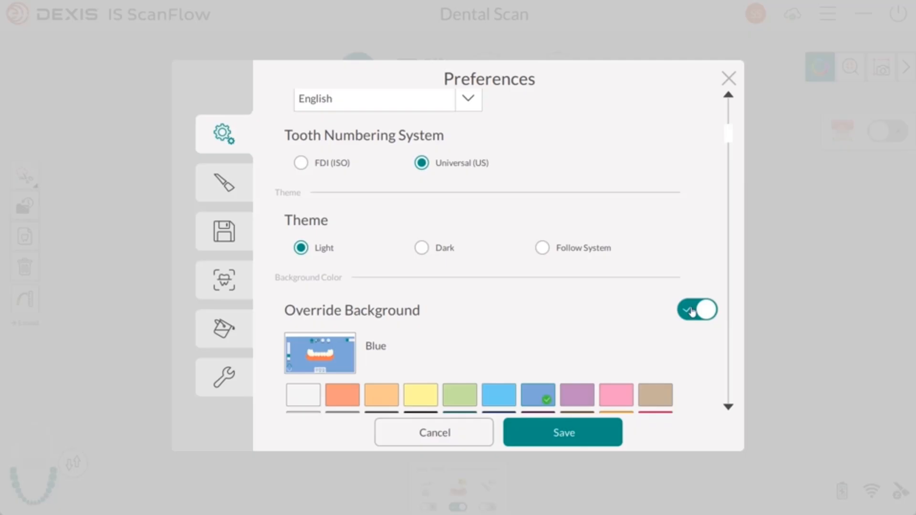
pyautogui.scroll(-2, 698, 363)
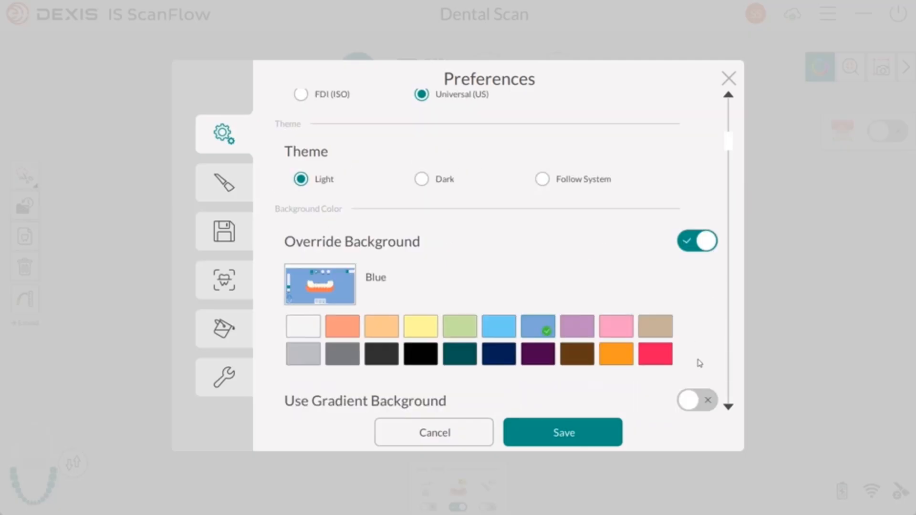
pyautogui.click(420, 360)
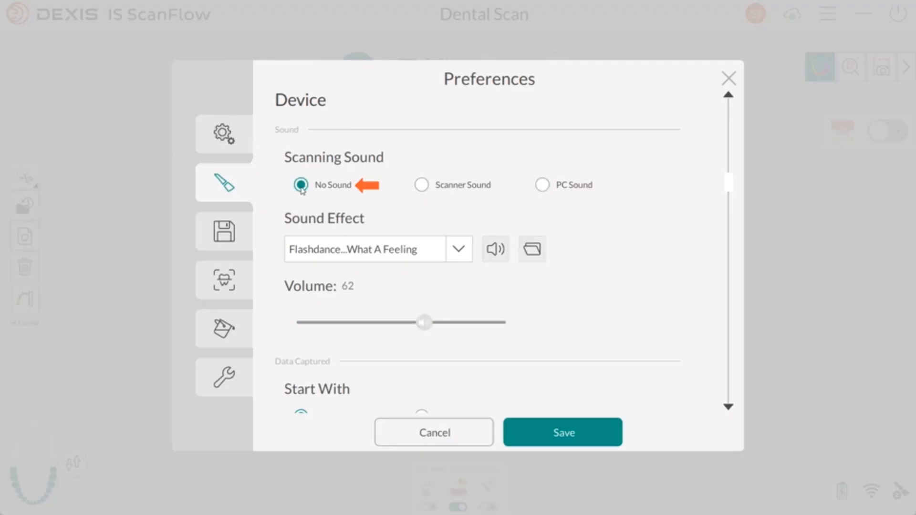
# Set the scanning sound to PC Sound, keep the current sound effect, and lower the volume slightly
pyautogui.click(422, 186)
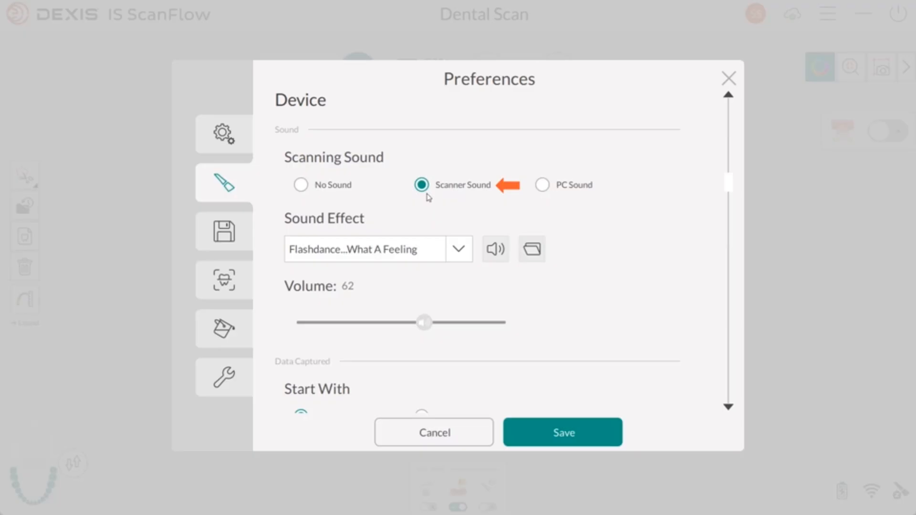
pyautogui.click(542, 185)
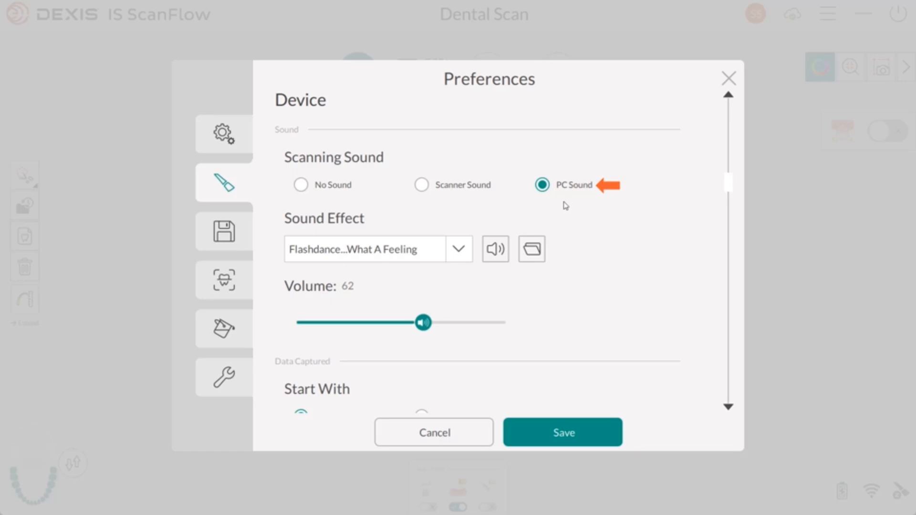
pyautogui.click(458, 250)
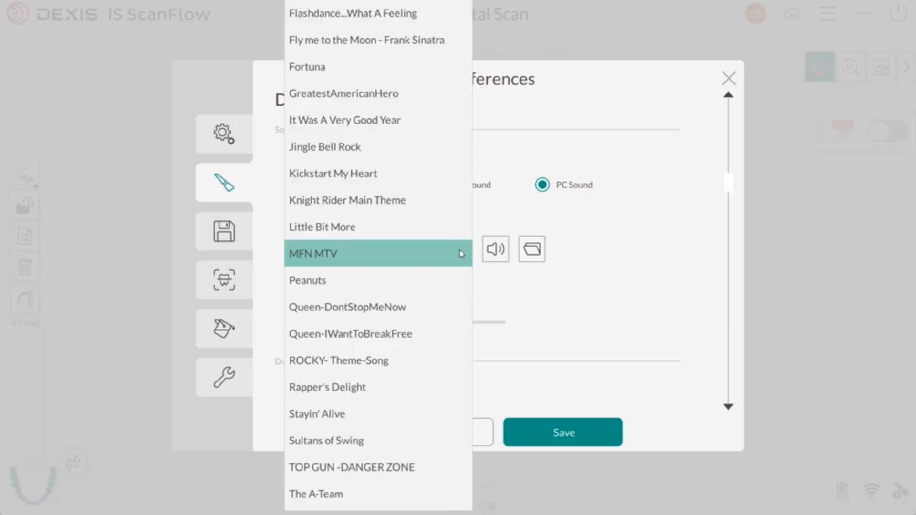
pyautogui.press('Escape')
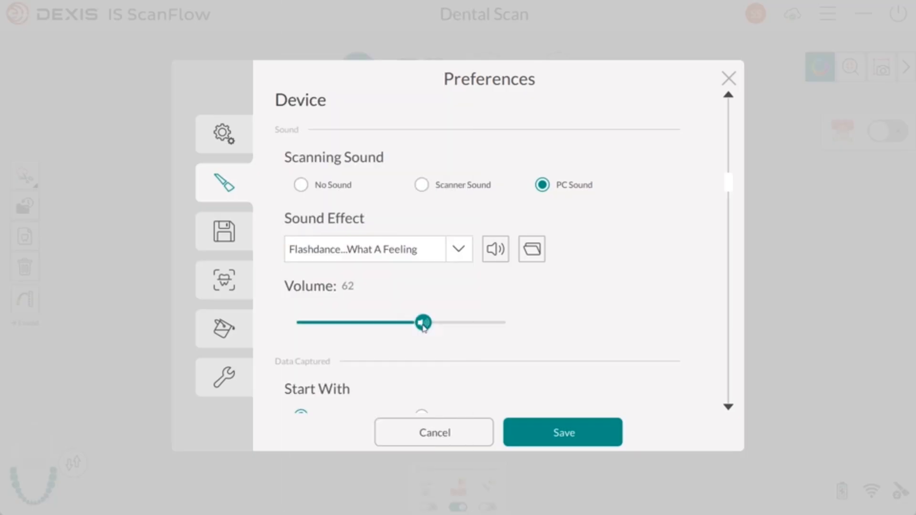
pyautogui.moveTo(423, 322); pyautogui.dragTo(398, 329)
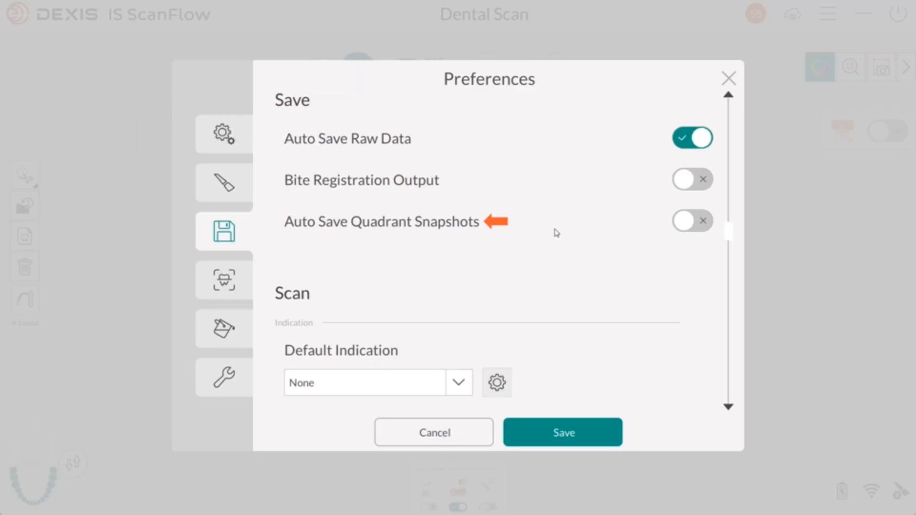
# Try Auto Save Quadrant Snapshots by switching the option on and back off
pyautogui.click(705, 227)
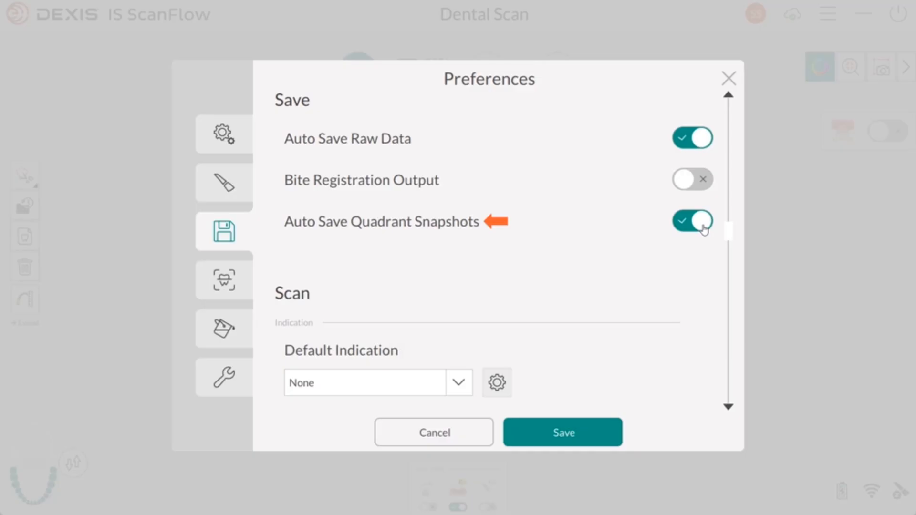
pyautogui.click(704, 228)
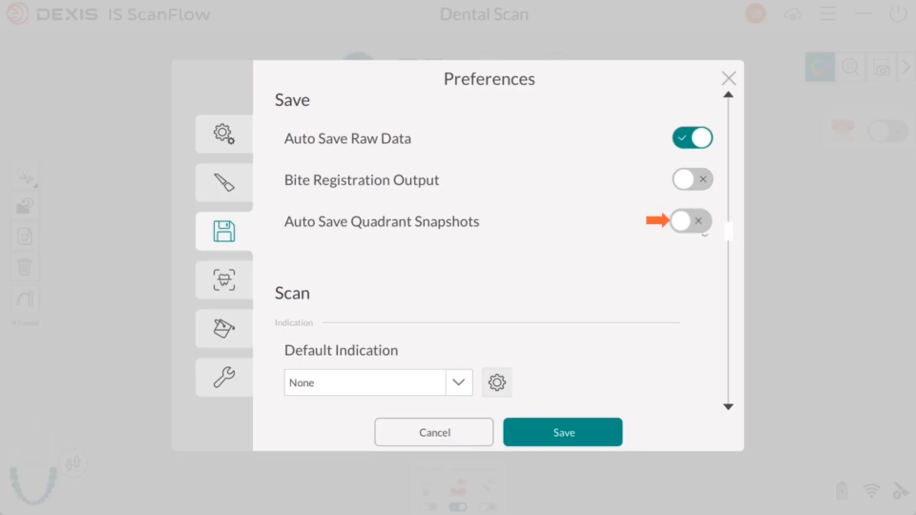
pyautogui.click(705, 230)
pyautogui.click(704, 230)
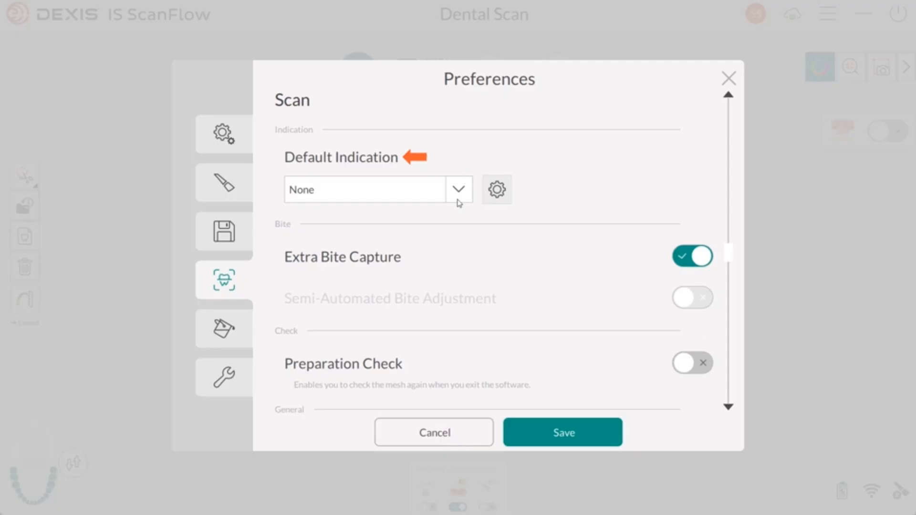
# Set the default indication to Restorative and the refine resolution to Super High
pyautogui.click(459, 191)
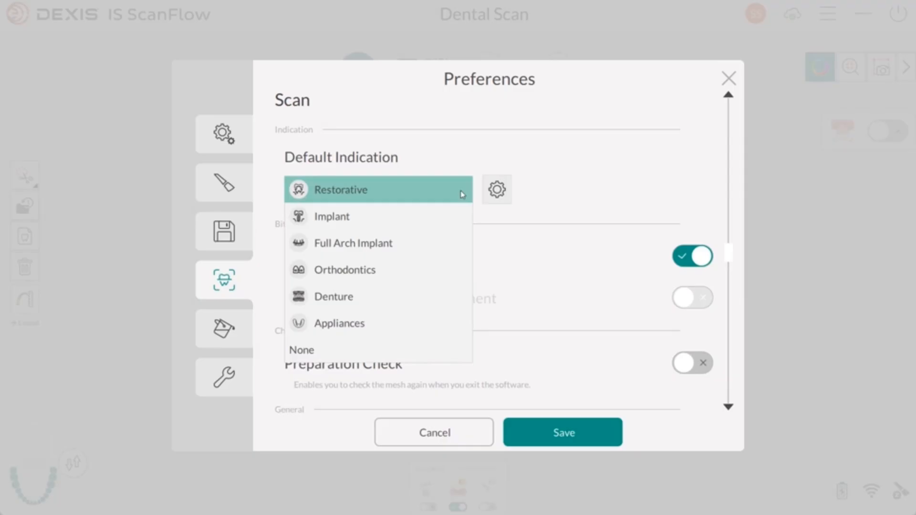
pyautogui.click(462, 194)
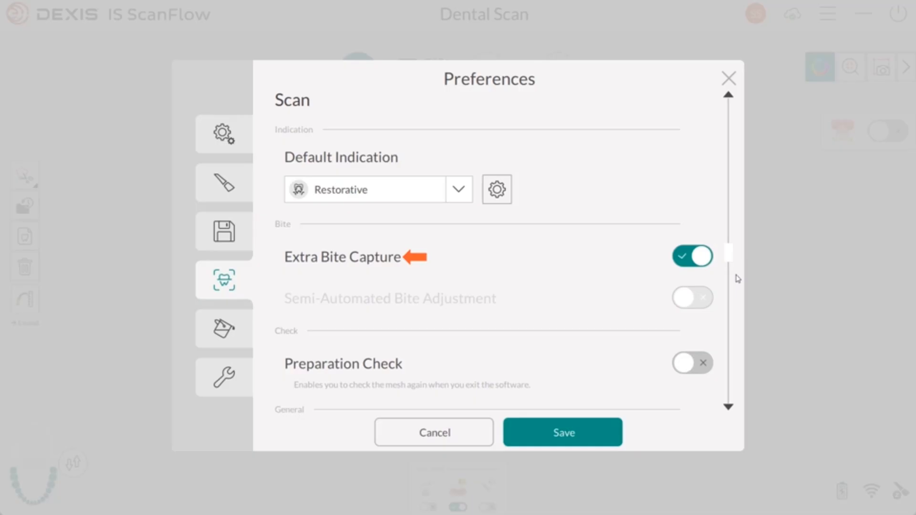
pyautogui.scroll(-4, 720, 293)
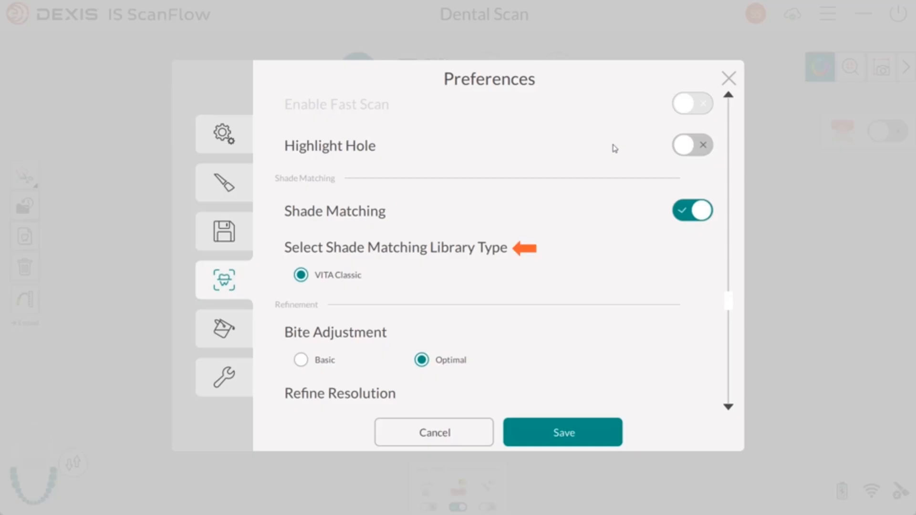
pyautogui.scroll(-5, 614, 149)
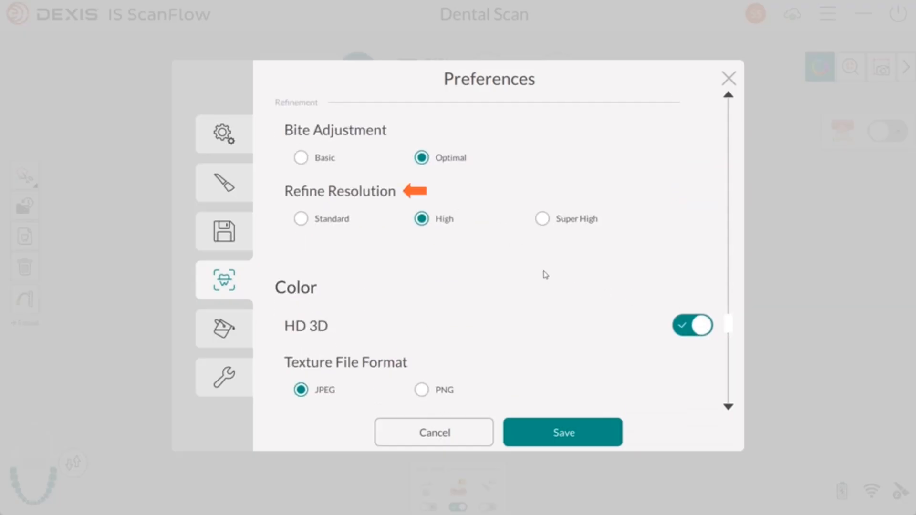
pyautogui.click(301, 219)
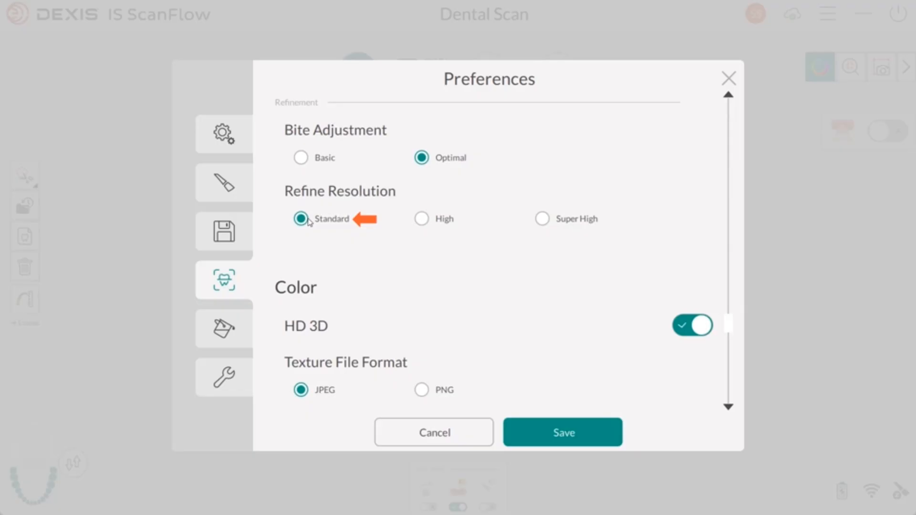
pyautogui.click(422, 219)
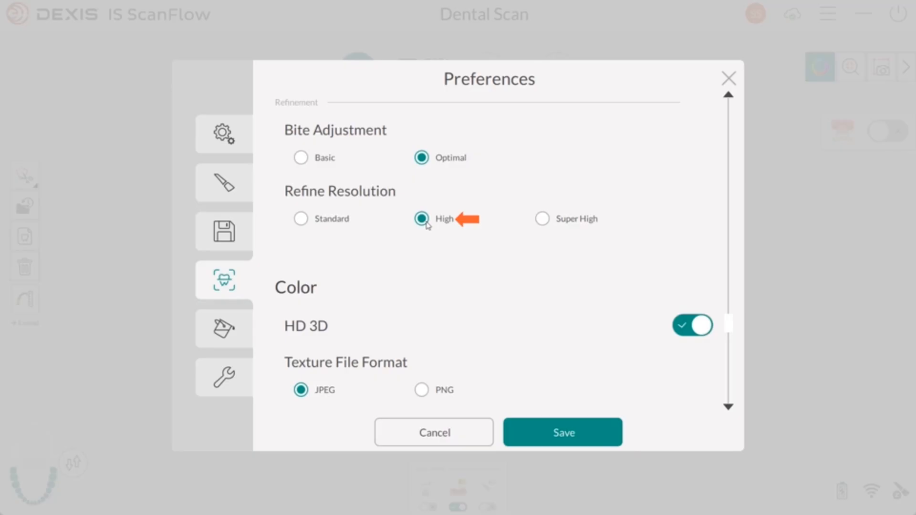
pyautogui.click(542, 219)
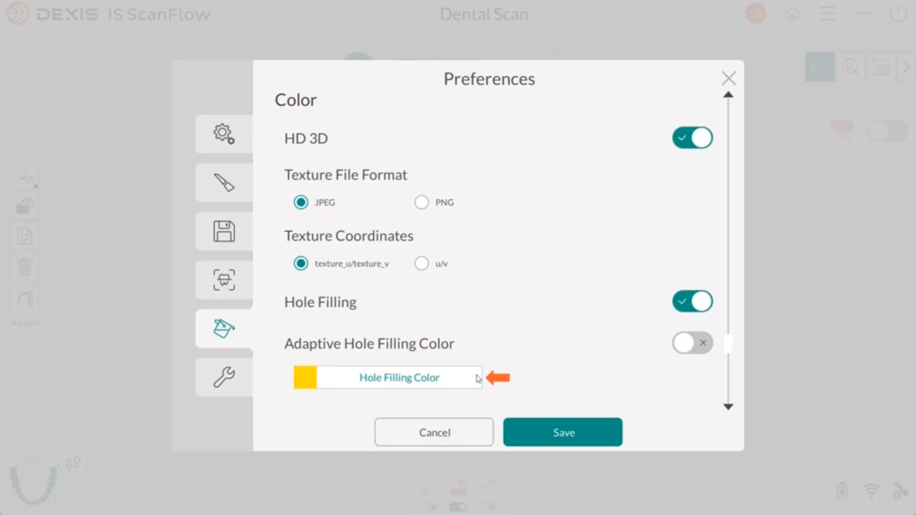
# Change the hole filling color to a brighter yellow and turn on Adaptive Hole Filling Color
pyautogui.click(381, 385)
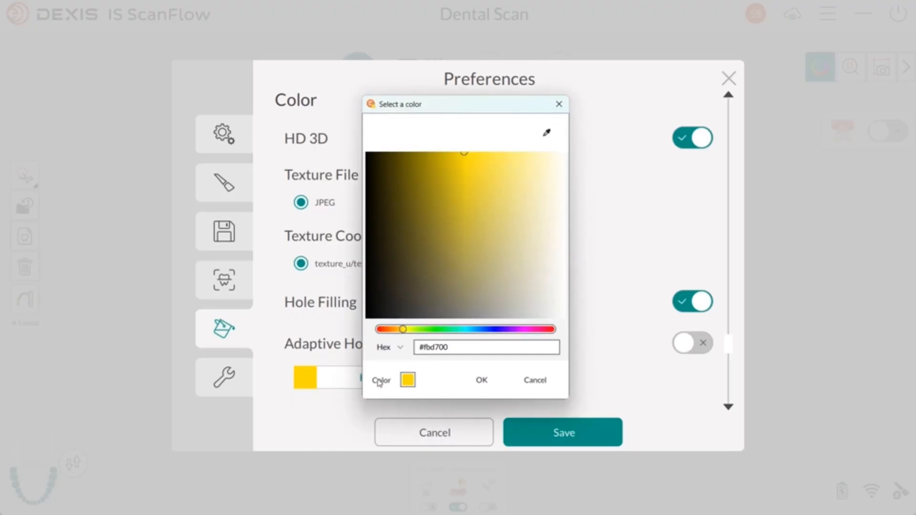
pyautogui.moveTo(446, 329); pyautogui.dragTo(406, 336)
pyautogui.click(481, 381)
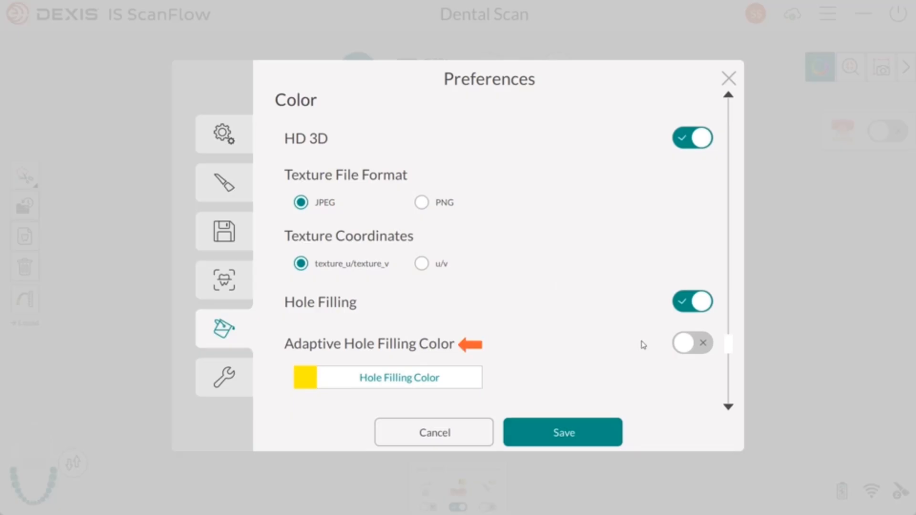
pyautogui.click(701, 345)
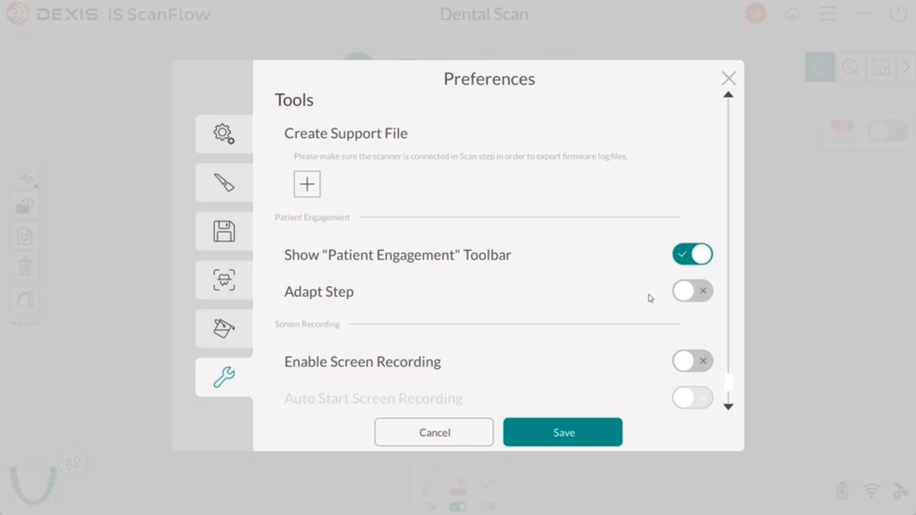
# Enable screen recording and view the folder where recordings are automatically saved, keeping the current save location
pyautogui.click(700, 292)
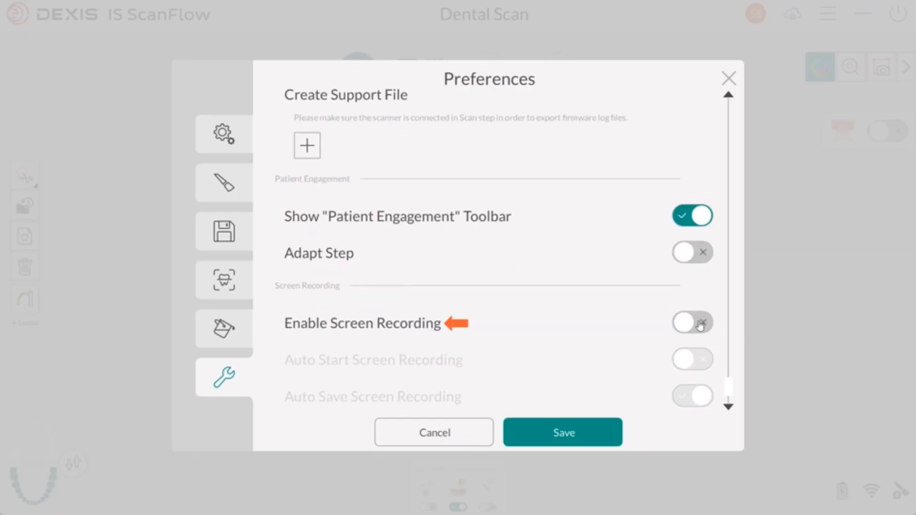
pyautogui.click(700, 324)
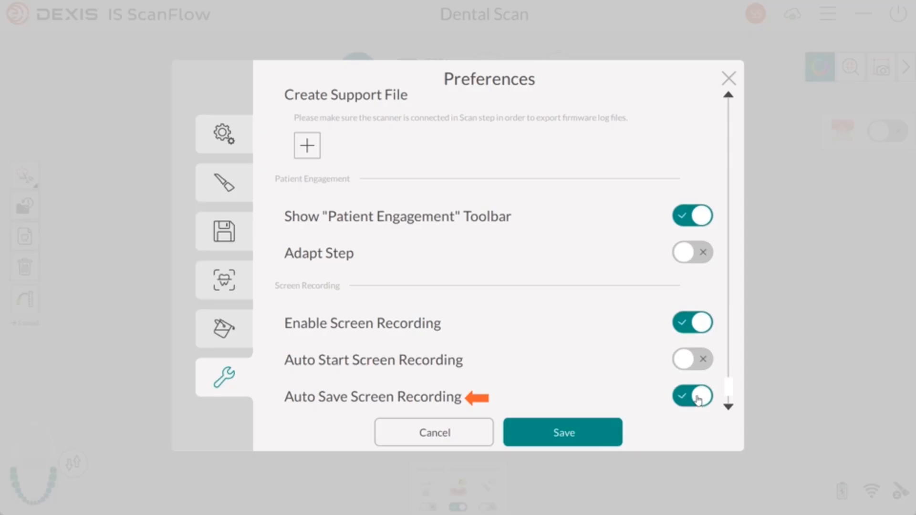
pyautogui.scroll(-2, 697, 400)
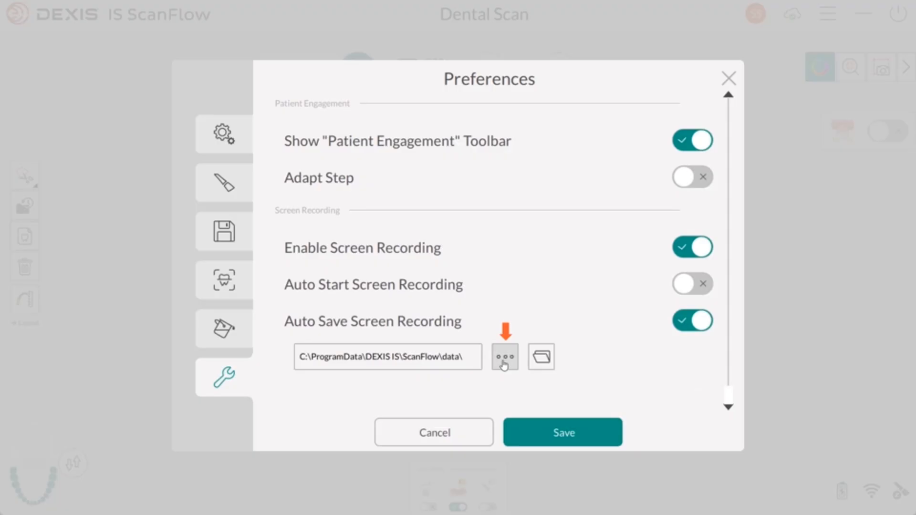
pyautogui.click(504, 365)
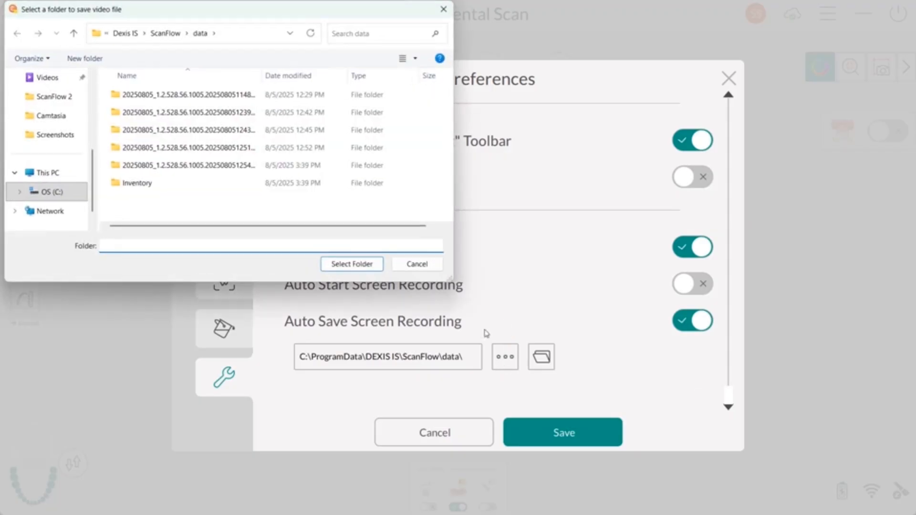
pyautogui.click(417, 270)
pyautogui.click(541, 357)
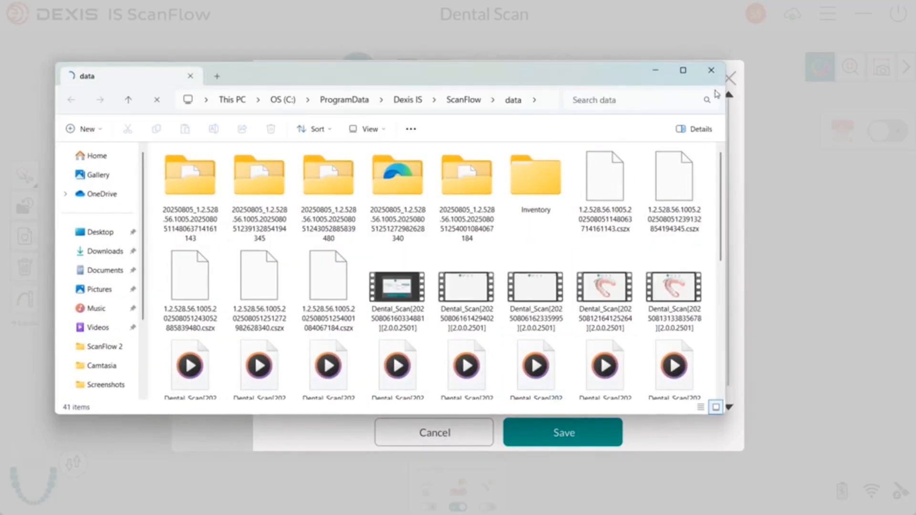
pyautogui.click(711, 70)
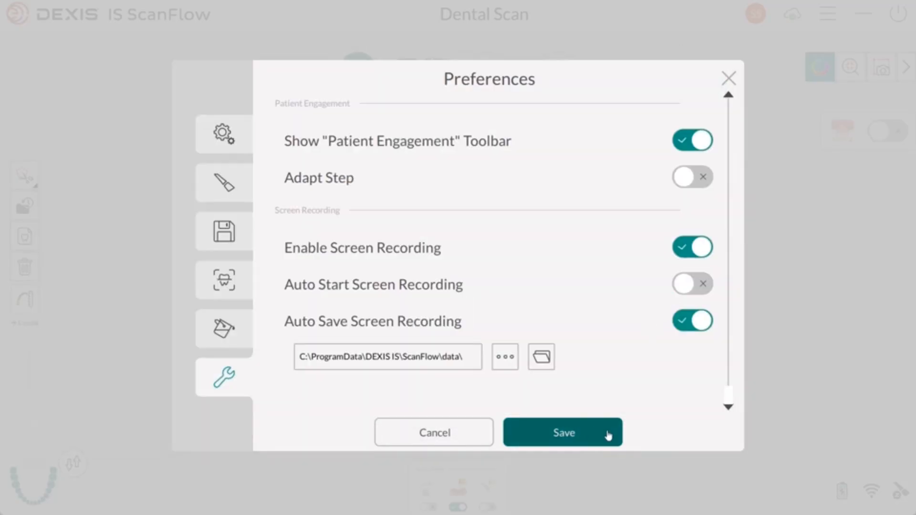